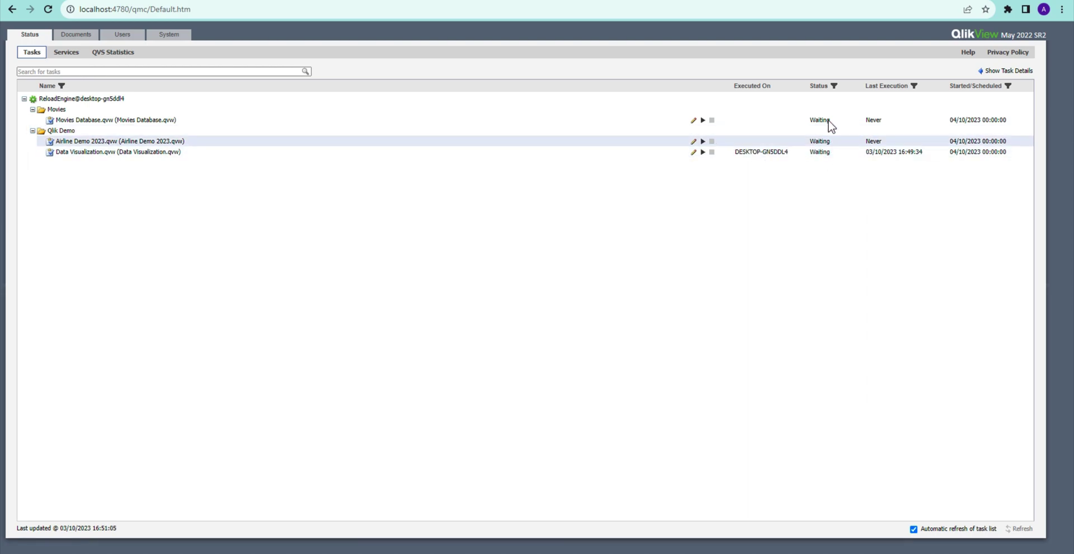
- Show the Status column's filter options for the task list
{"action": "left_click", "coordinate": [835, 86]}
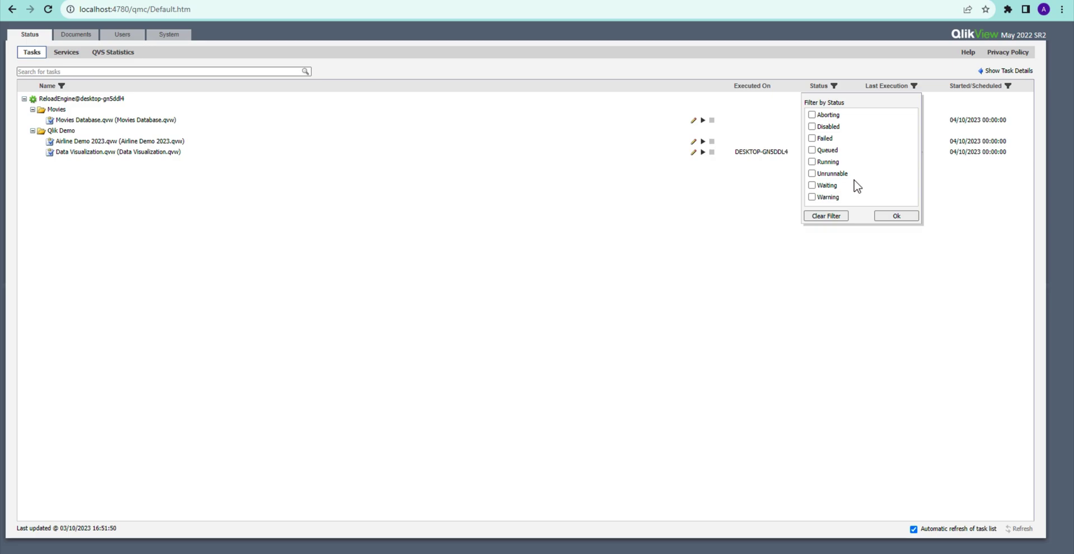
- Dismiss the Filter by Status popup with no status ticked, keeping all three tasks listed
{"action": "left_click", "coordinate": [895, 217]}
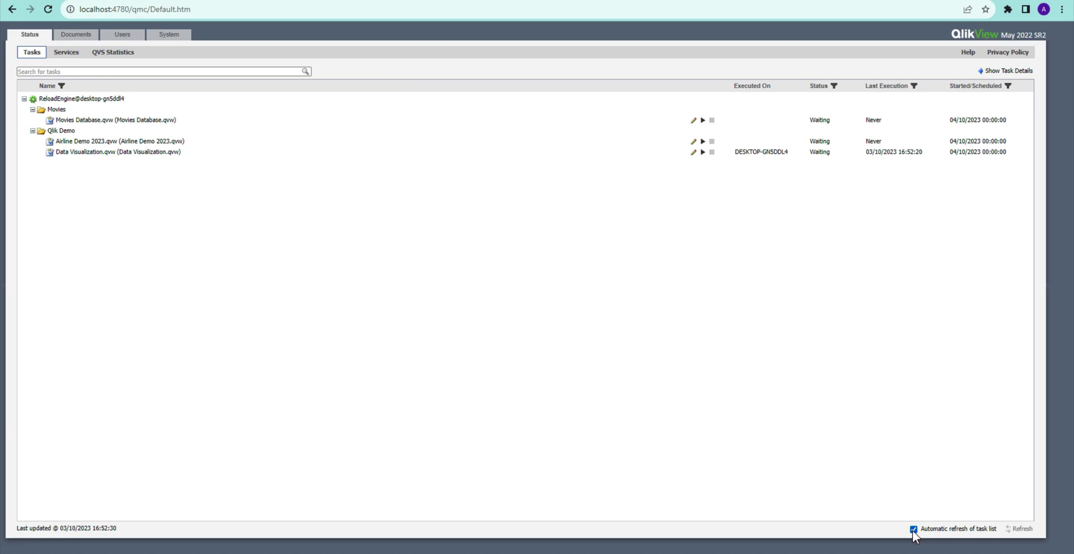
- Reload Data Visualization with auto-refresh paused, then bring up its details after the 16:52:33 run
{"action": "left_click", "coordinate": [913, 529]}
{"action": "left_click", "coordinate": [703, 151]}
{"action": "left_click", "coordinate": [1018, 529]}
{"action": "left_click", "coordinate": [915, 529]}
{"action": "left_click", "coordinate": [778, 156]}
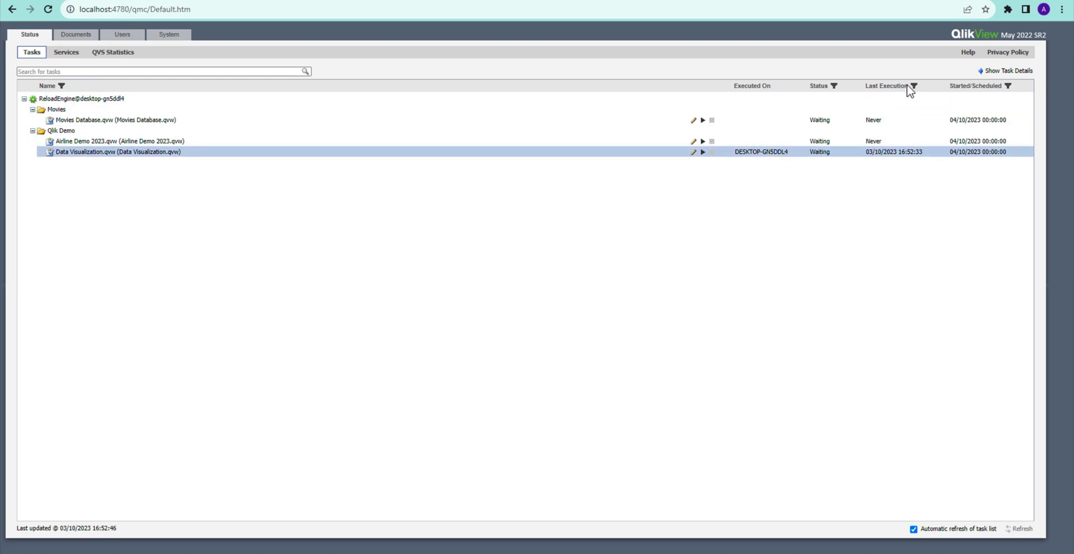
{"action": "left_click", "coordinate": [991, 72]}
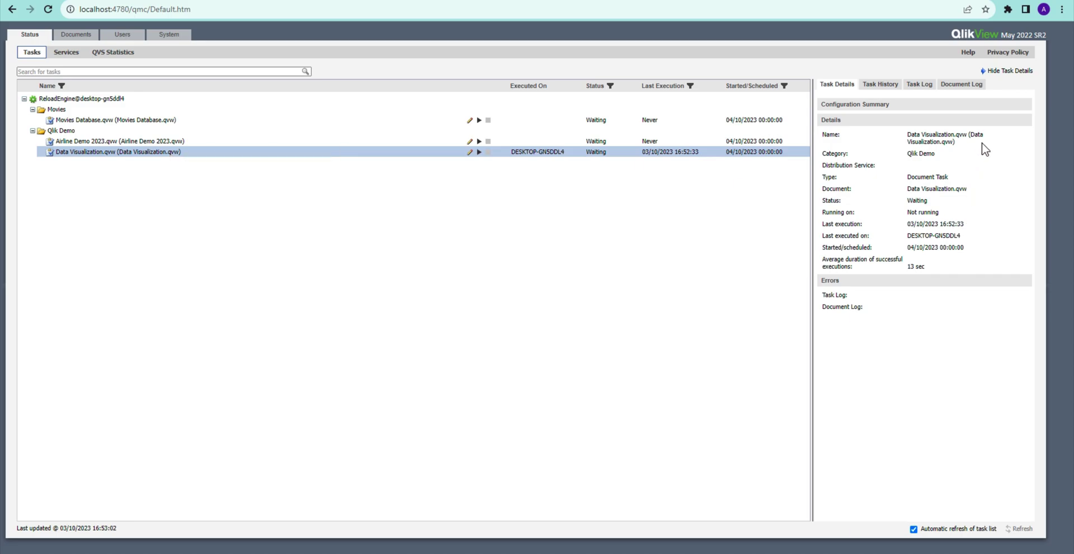
- Highlight the task name, Qlik Demo category and 13 sec average duration in Task Details
{"action": "triple_click", "coordinate": [962, 148]}
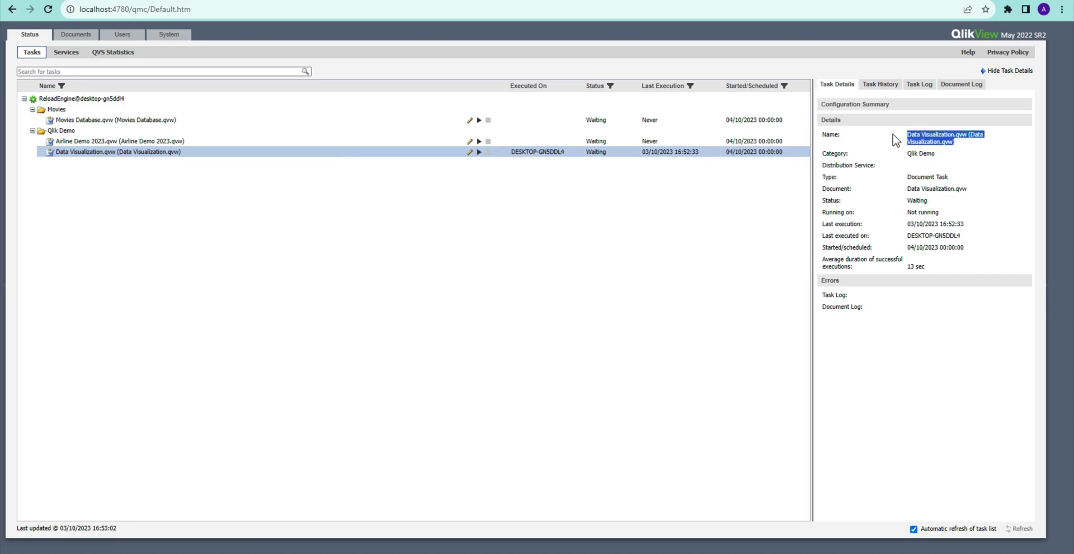
{"action": "triple_click", "coordinate": [938, 154]}
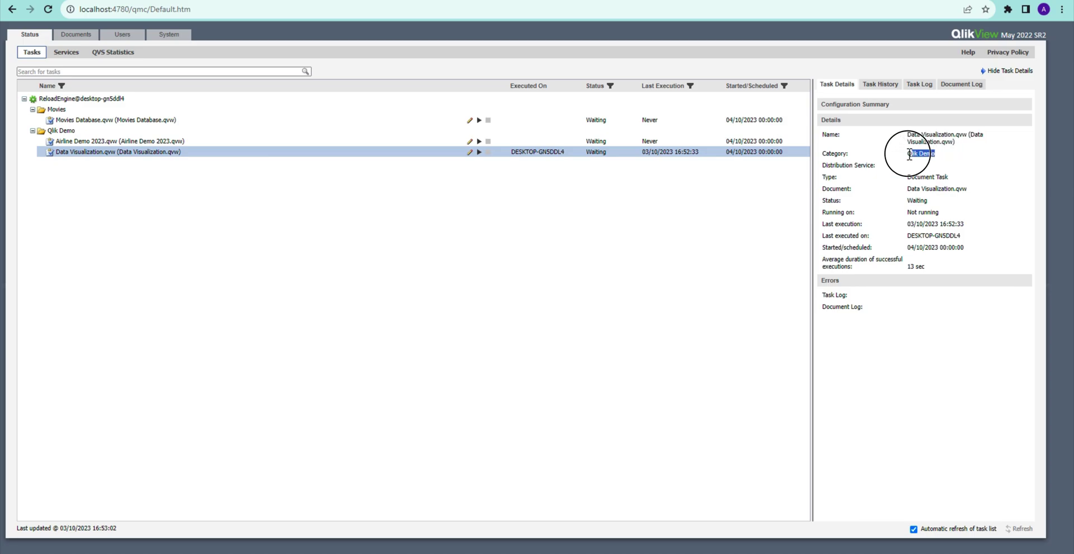
{"action": "left_click", "coordinate": [946, 149]}
{"action": "left_click", "coordinate": [926, 267]}
{"action": "left_click_drag", "start_coordinate": [927, 266], "coordinate": [907, 270]}
- Review the Data Visualization run history and task log, keeping the latest 16:52:33 run selected
{"action": "left_click", "coordinate": [896, 85]}
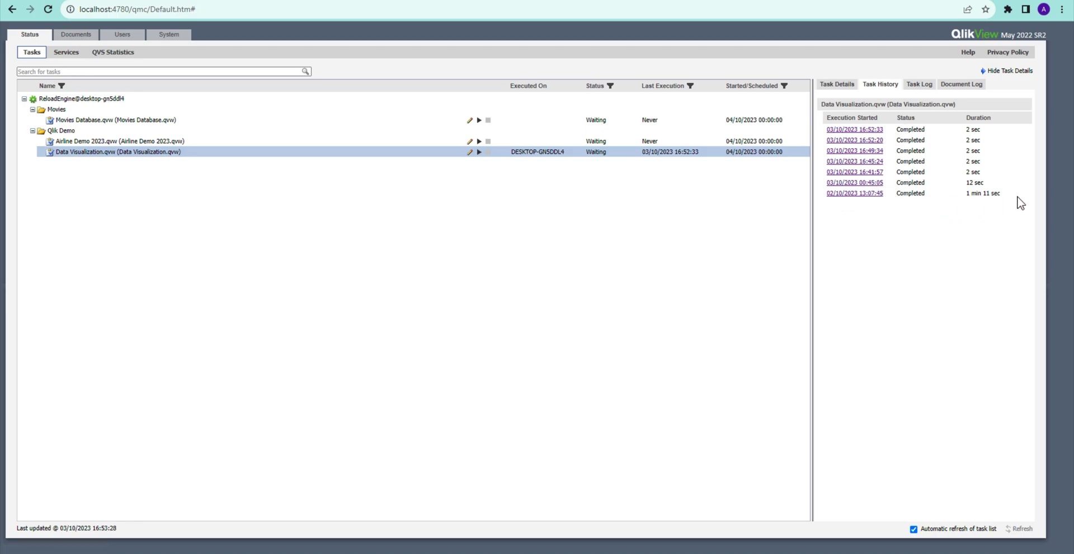
{"action": "left_click", "coordinate": [924, 85]}
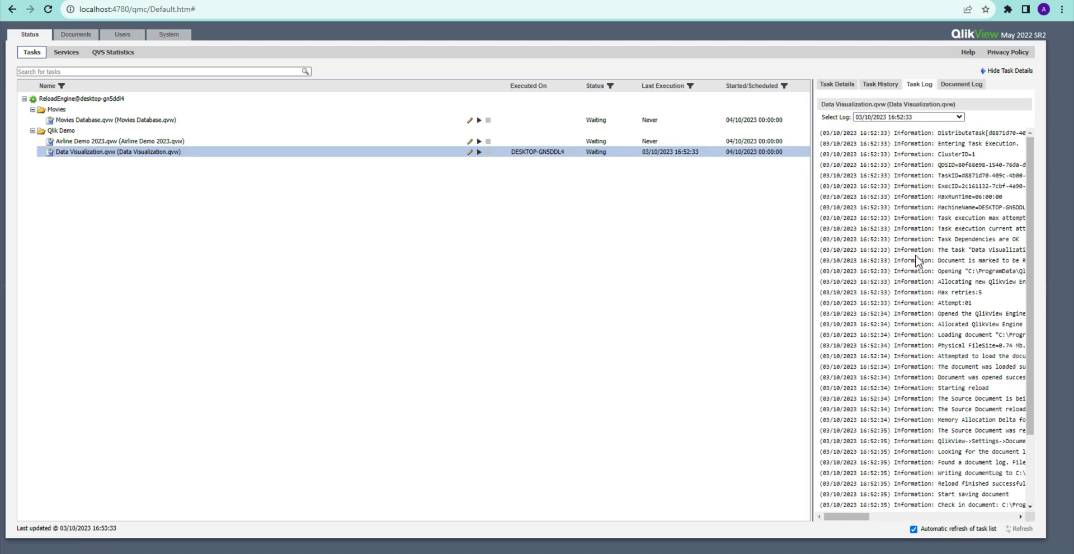
{"action": "left_click", "coordinate": [935, 117]}
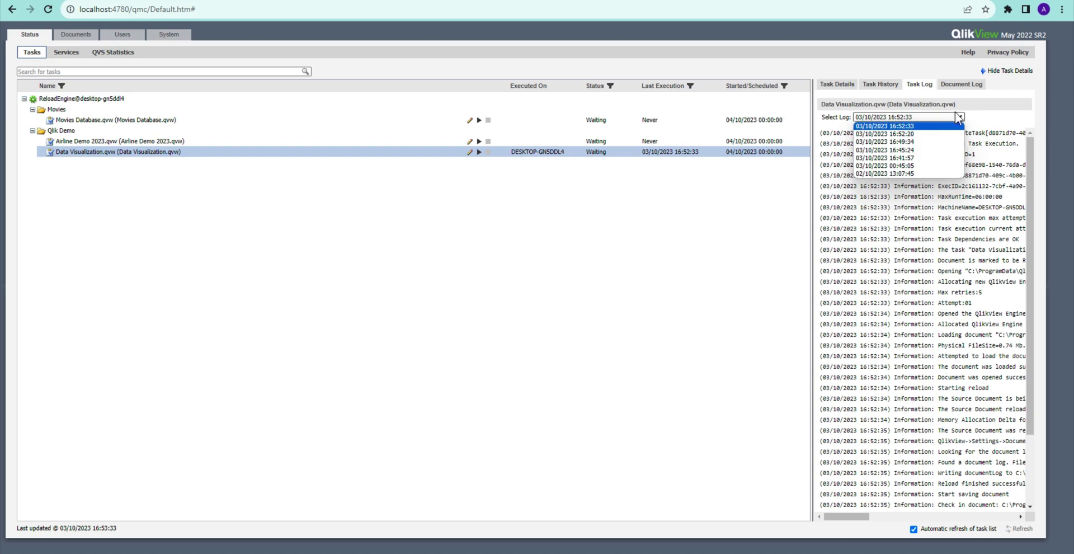
{"action": "left_click", "coordinate": [983, 122]}
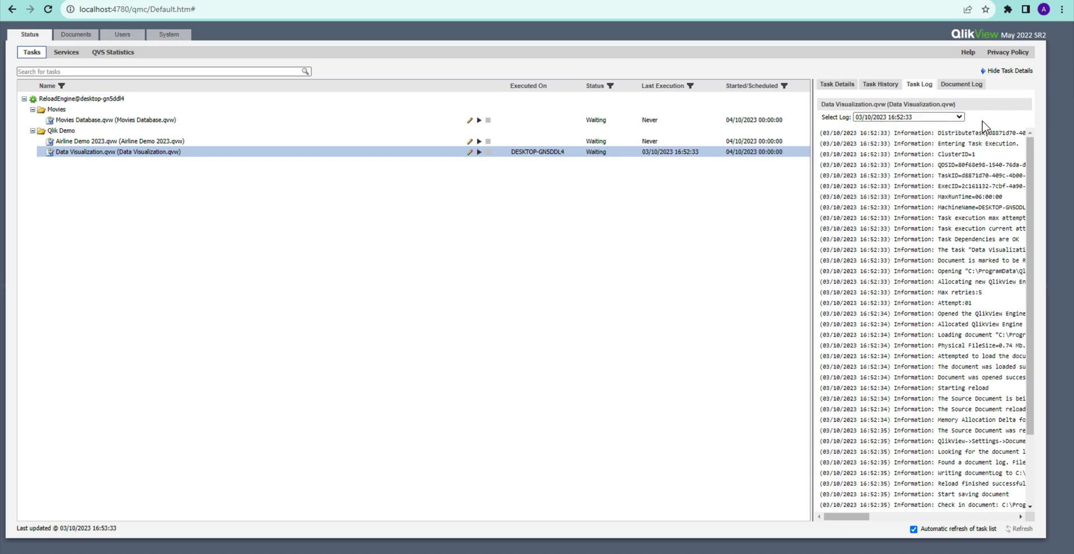
{"action": "left_click", "coordinate": [973, 85]}
- Scroll the Data Visualization document log sideways and down to the 'Execution finished.' line
{"action": "scroll", "coordinate": [956, 303], "scroll_direction": "right", "scroll_amount": 5}
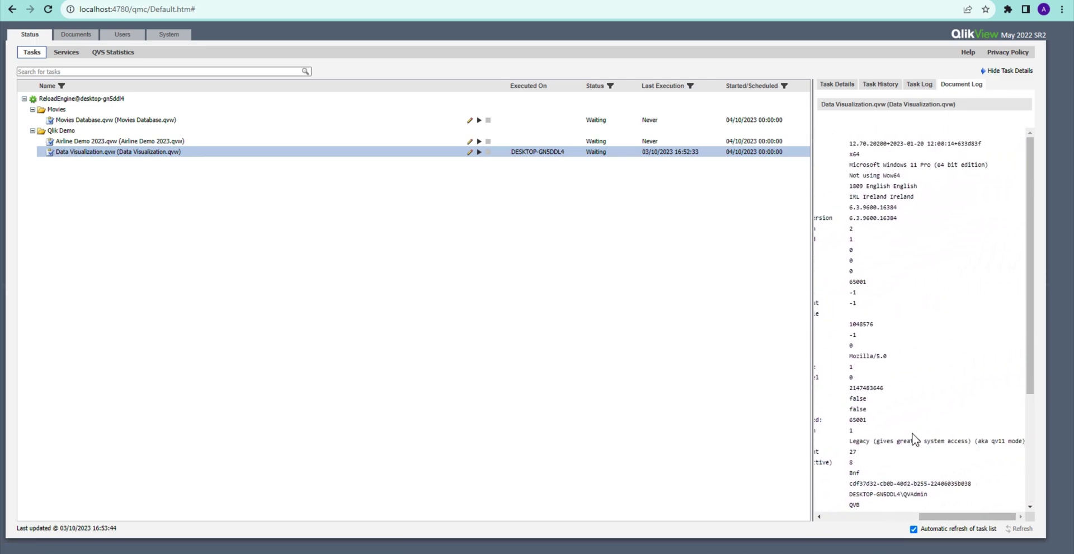
{"action": "left_click", "coordinate": [859, 517]}
{"action": "scroll", "coordinate": [930, 345], "scroll_direction": "down", "scroll_amount": 5}
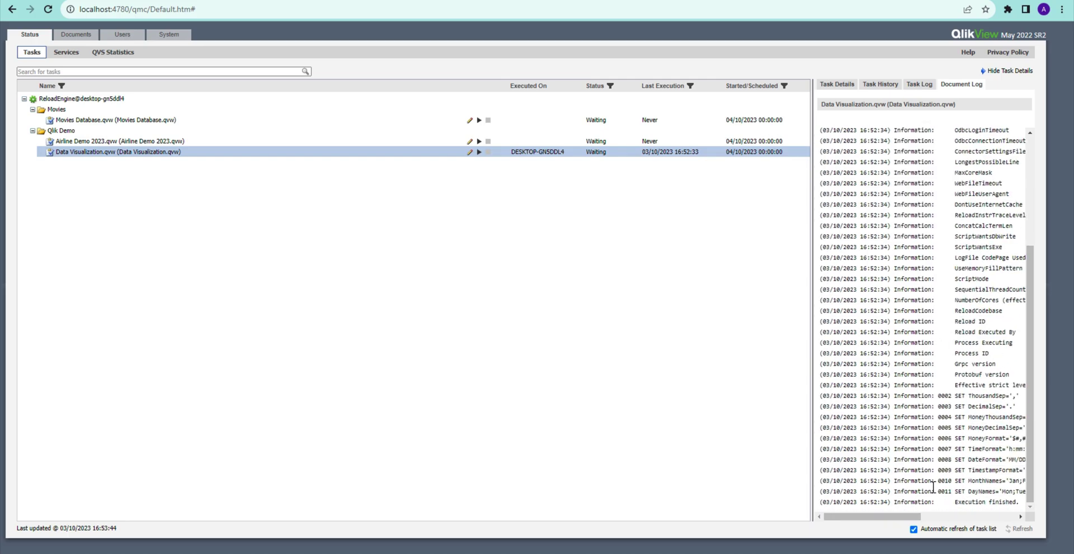
{"action": "left_click_drag", "start_coordinate": [921, 517], "coordinate": [826, 516]}
- Check the Movies Database document log, refresh the console, and start a Movies Database reload
{"action": "left_click", "coordinate": [112, 120]}
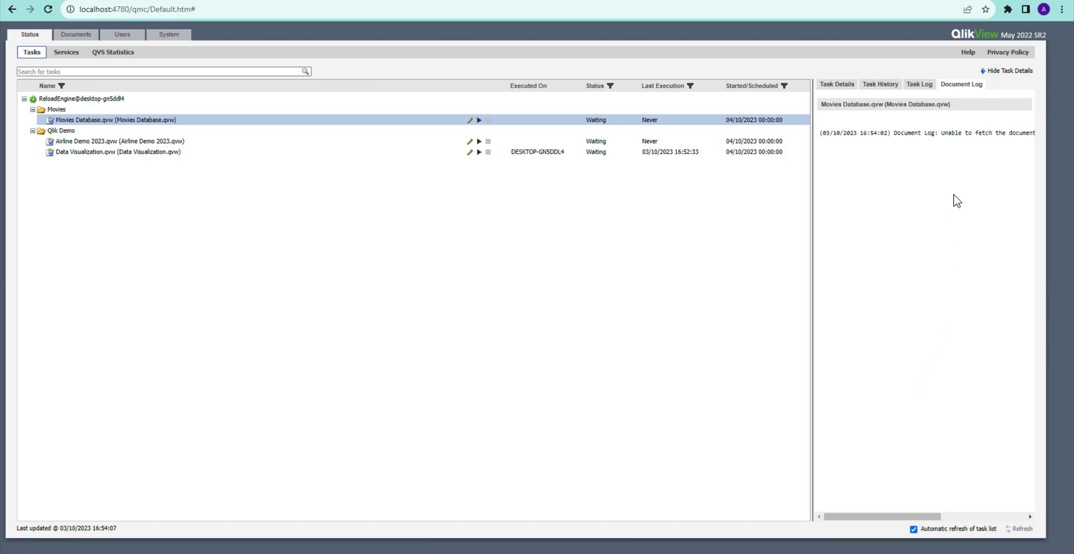
{"action": "left_click_drag", "start_coordinate": [912, 516], "coordinate": [828, 515]}
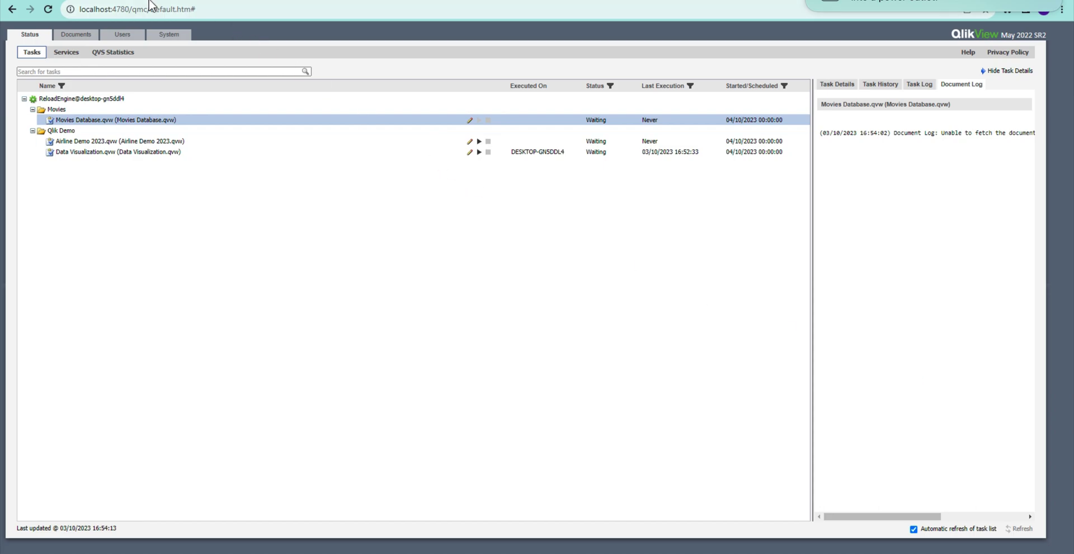
{"action": "left_click", "coordinate": [48, 8]}
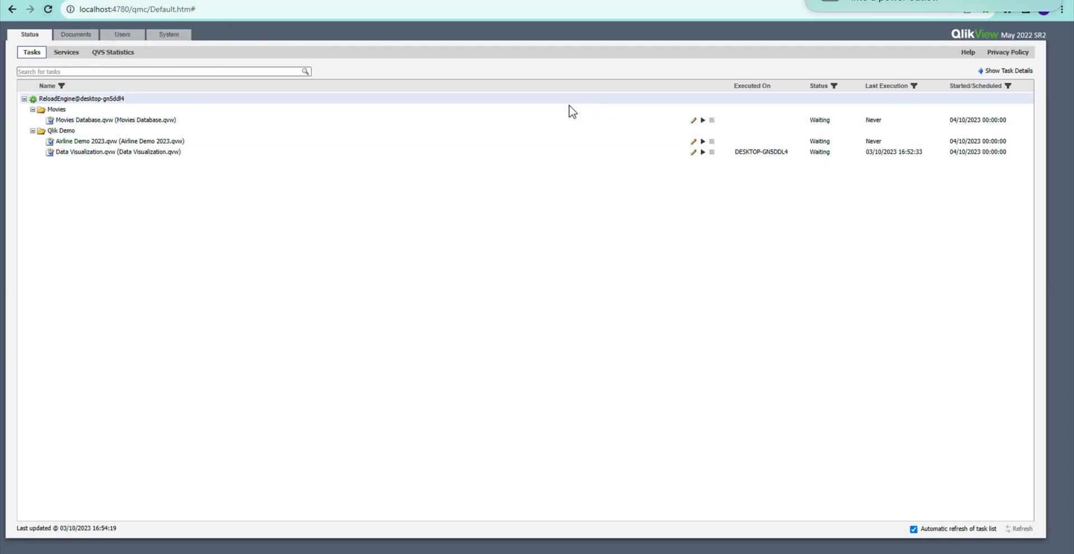
{"action": "left_click", "coordinate": [516, 120]}
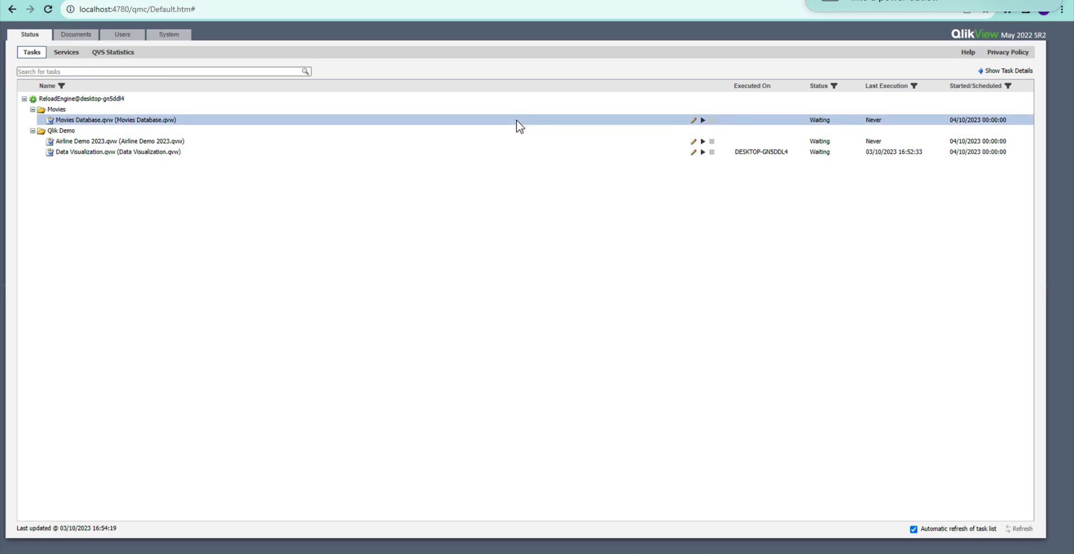
{"action": "left_click", "coordinate": [703, 119]}
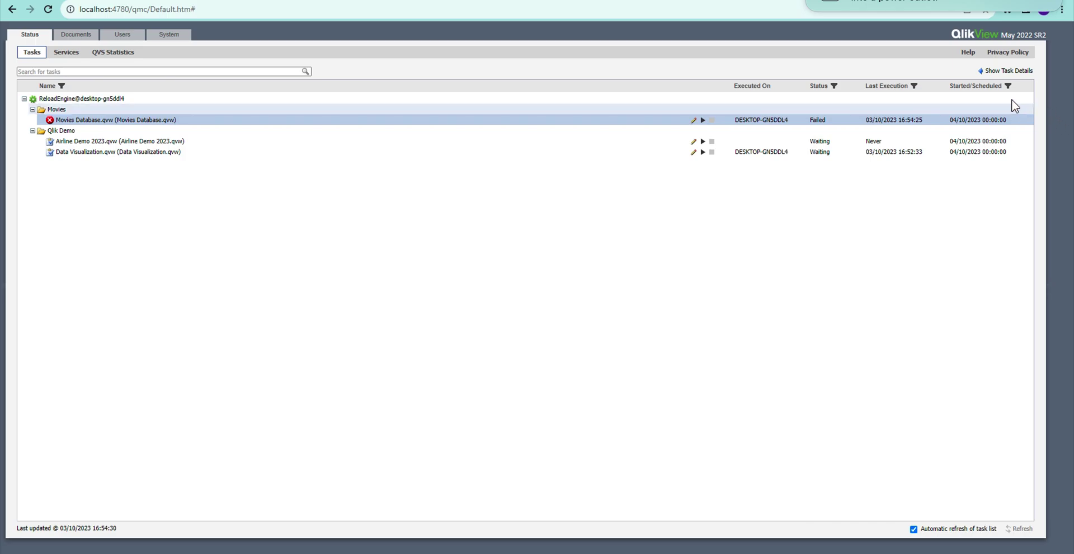
- Confirm the failed Movies Database run has no document log, then switch to the QlikTech Documents folder
{"action": "left_click", "coordinate": [1004, 72]}
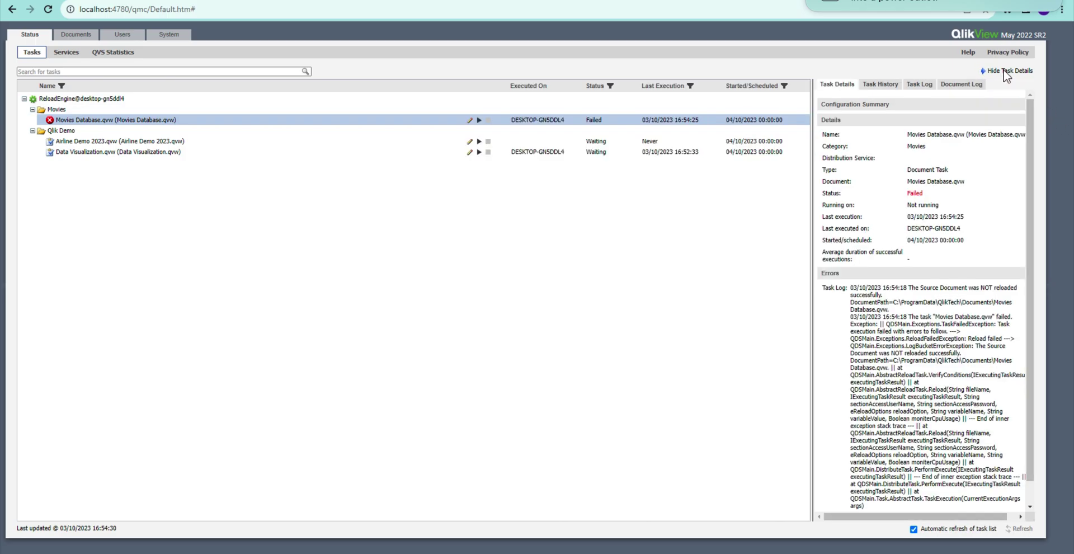
{"action": "left_click", "coordinate": [970, 85]}
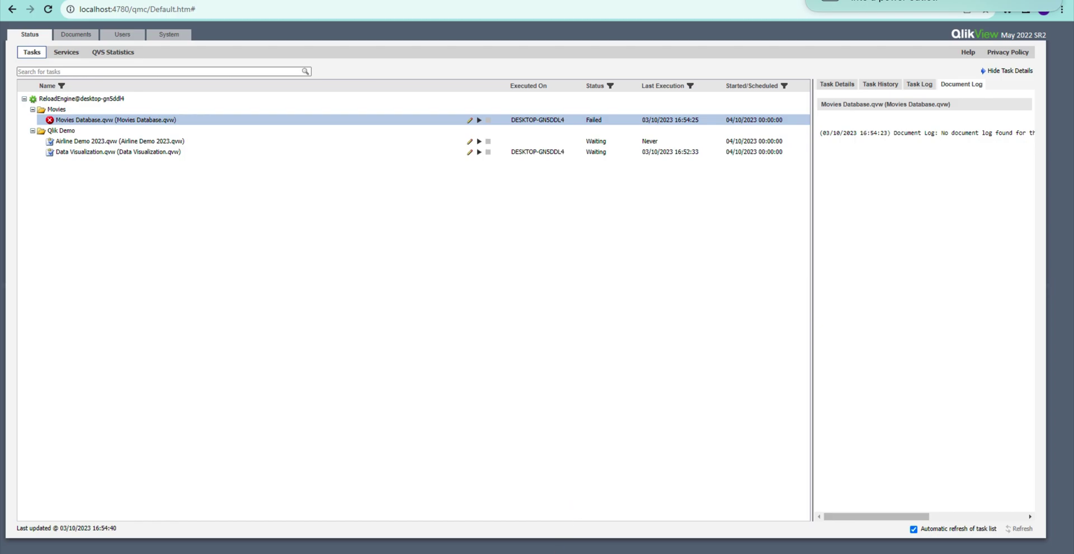
{"action": "left_click", "coordinate": [566, 495]}
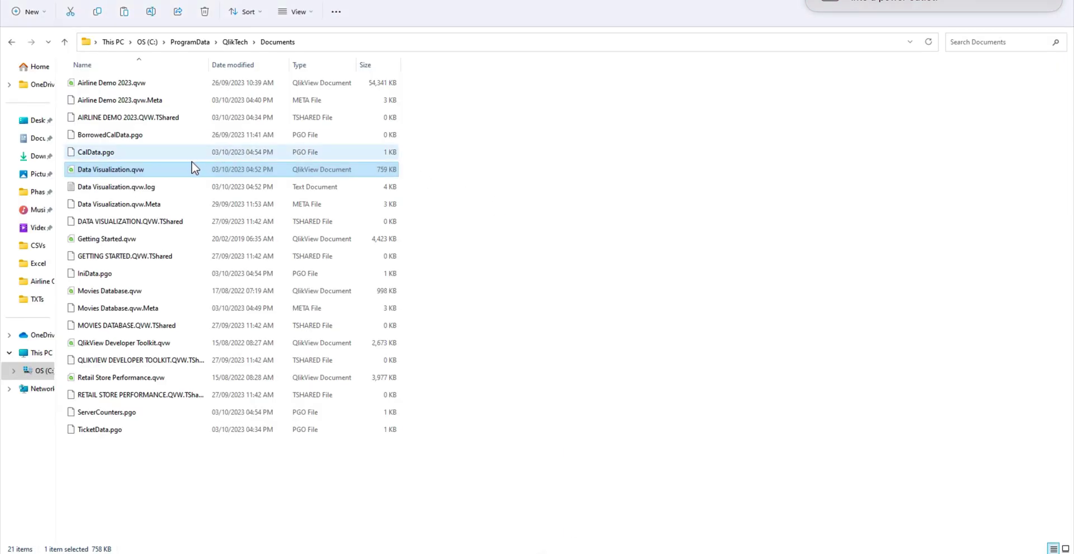
- Open Movies Database.qvw in QlikView using Open from its context menu
{"action": "left_click", "coordinate": [166, 292]}
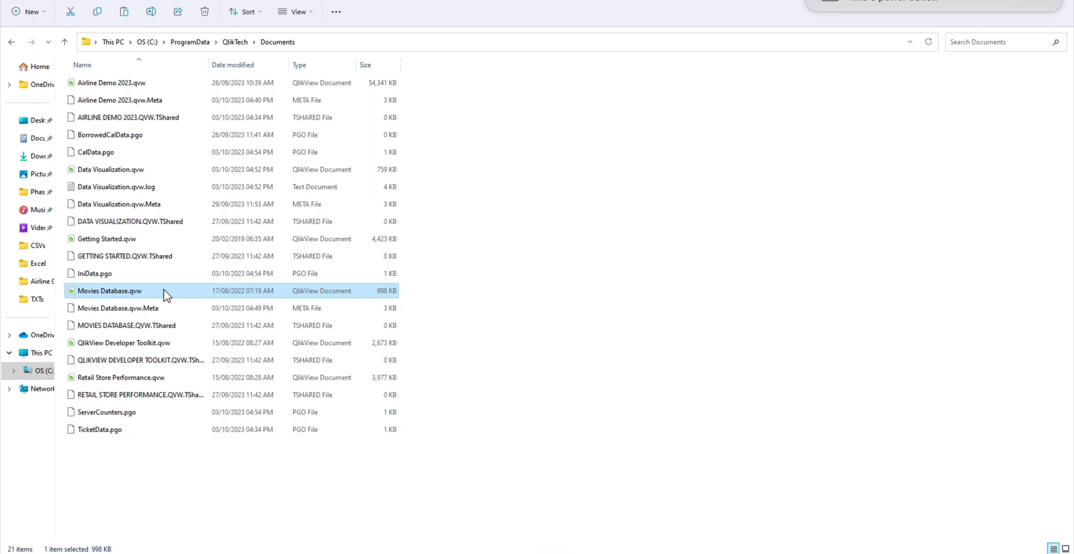
{"action": "right_click", "coordinate": [164, 291]}
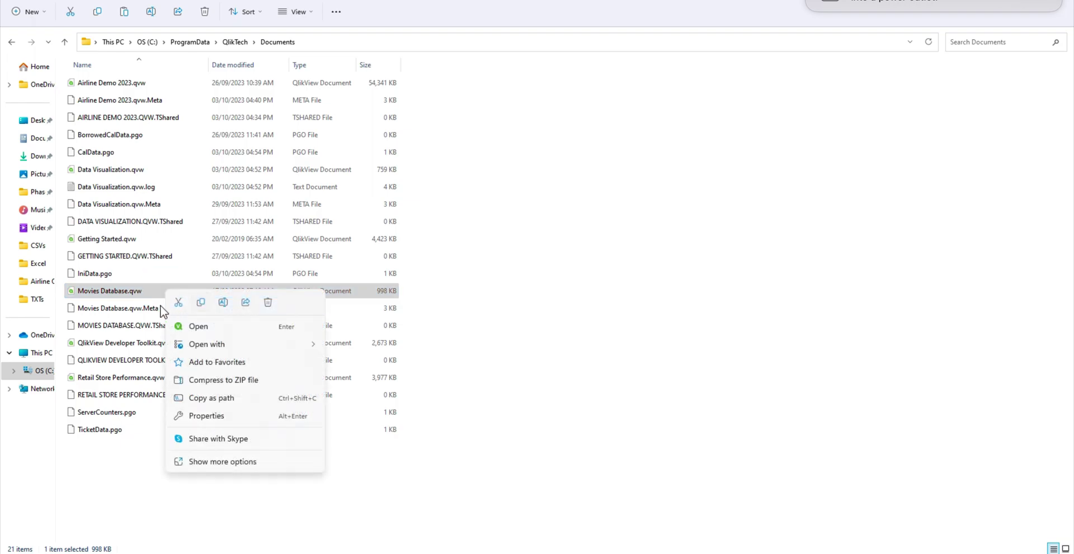
{"action": "left_click", "coordinate": [139, 291]}
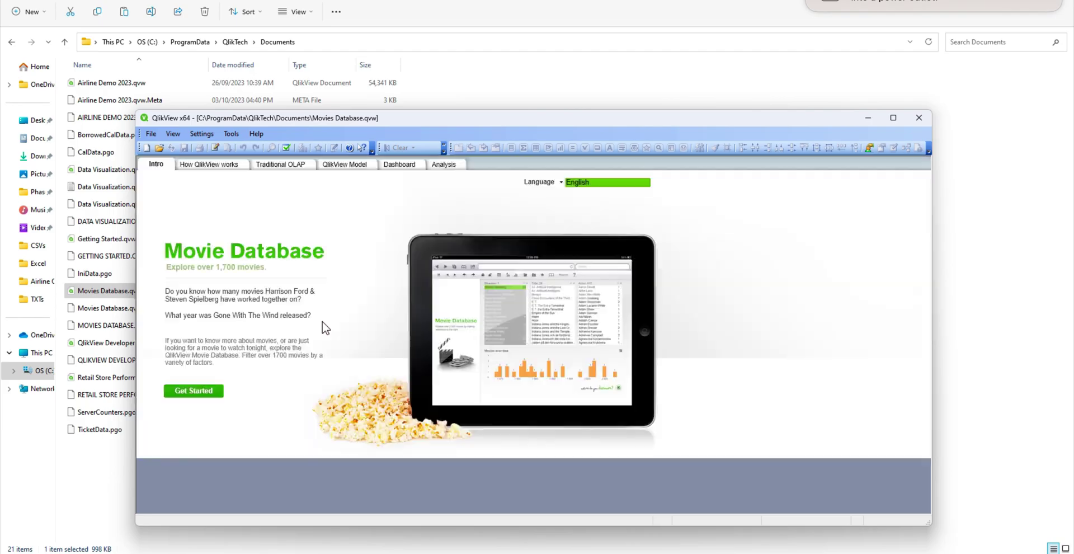
- Turn on Generate Logfile in the Movies Database document properties
{"action": "left_click", "coordinate": [293, 134]}
{"action": "left_click", "coordinate": [318, 161]}
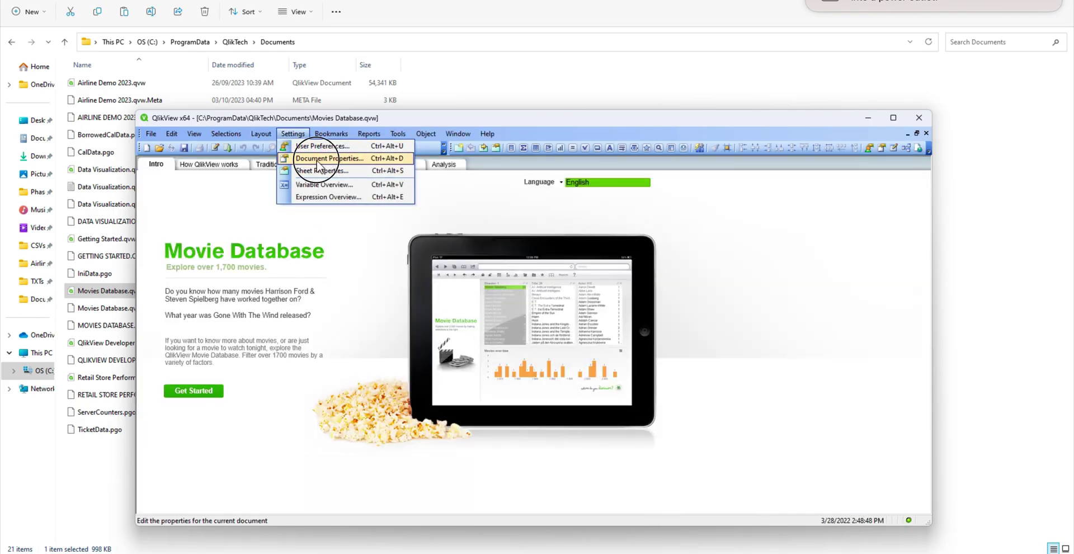
{"action": "left_click", "coordinate": [567, 216]}
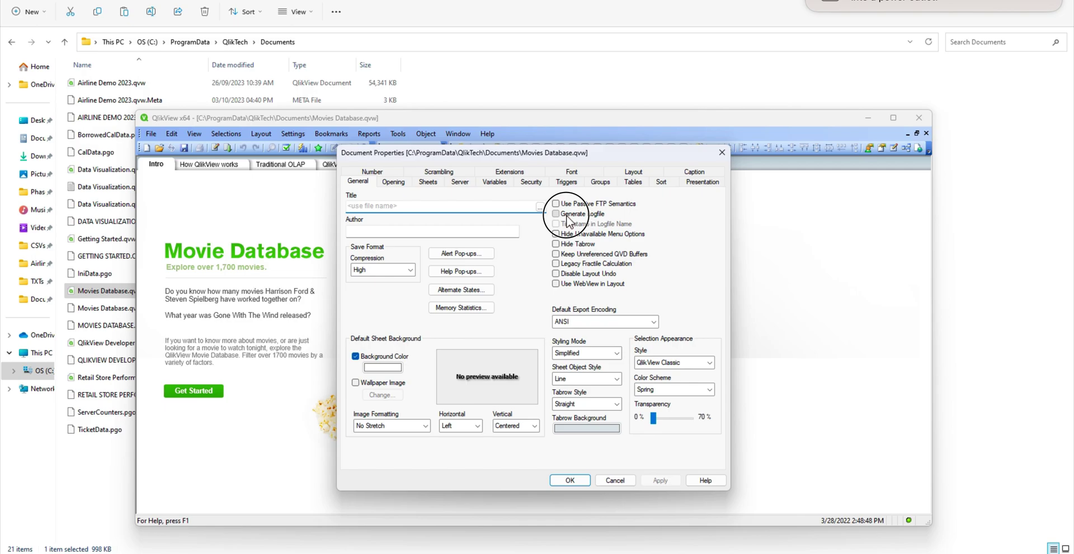
{"action": "left_click", "coordinate": [569, 480]}
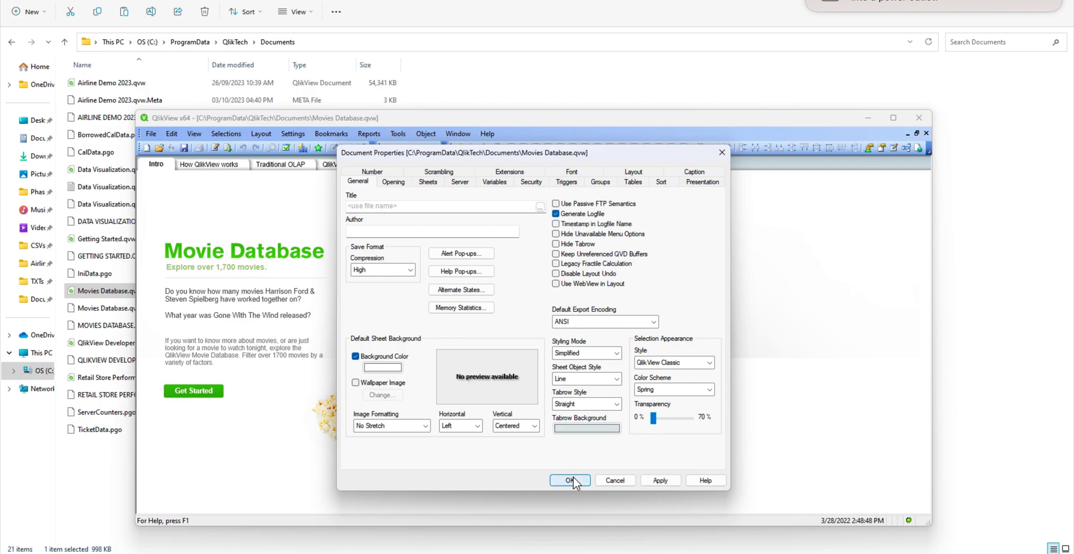
- Attempt to save, cancel after access is denied, and close QlikView discarding changes
{"action": "key", "text": "ctrl+s"}
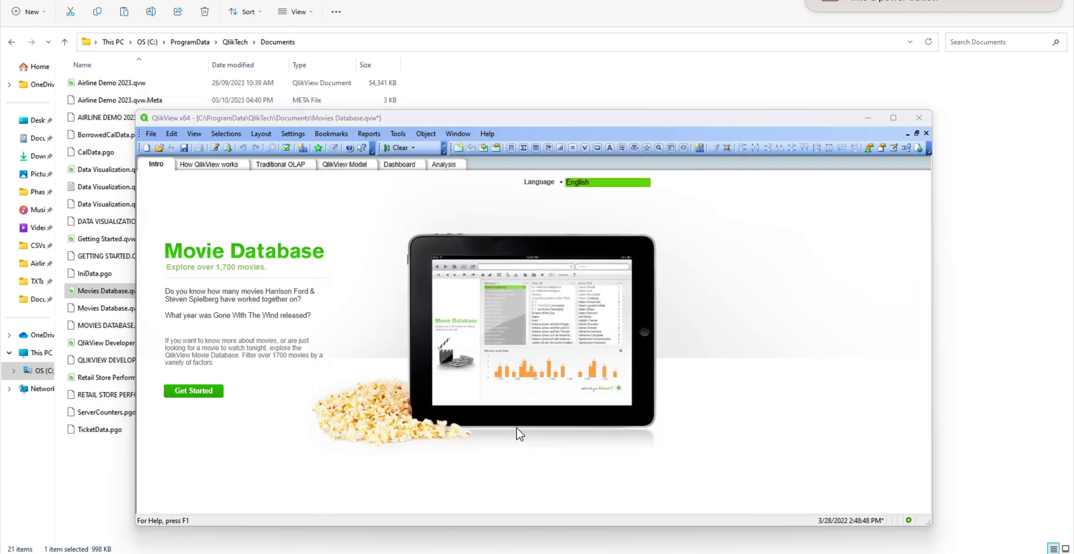
{"action": "left_click", "coordinate": [626, 351]}
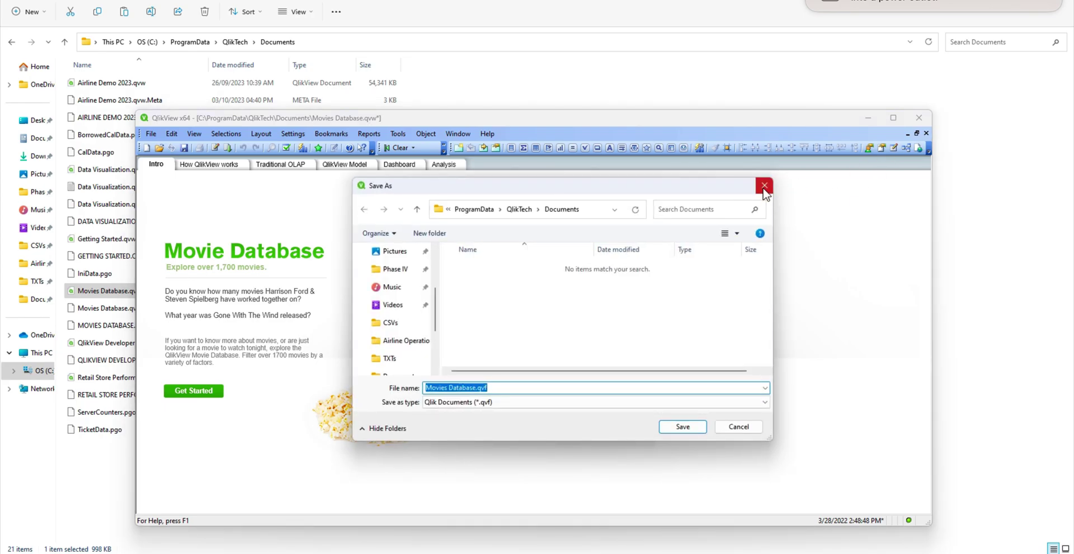
{"action": "left_click", "coordinate": [764, 186]}
{"action": "left_click", "coordinate": [916, 120]}
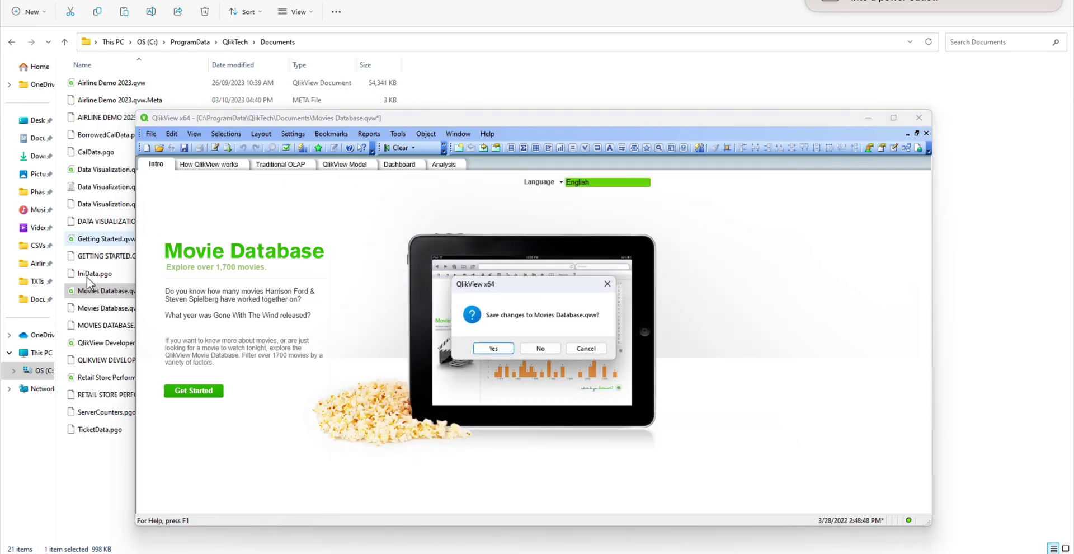
{"action": "left_click", "coordinate": [541, 352]}
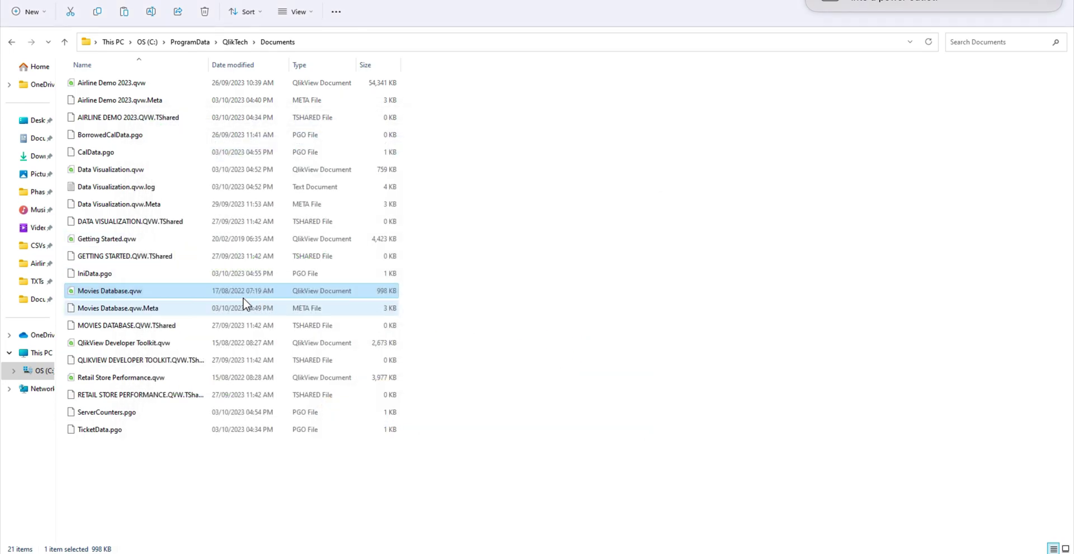
- Paste a copy of Movies Database.qvw into the Airline Operations folder
{"action": "left_click", "coordinate": [163, 301]}
{"action": "left_click", "coordinate": [164, 291]}
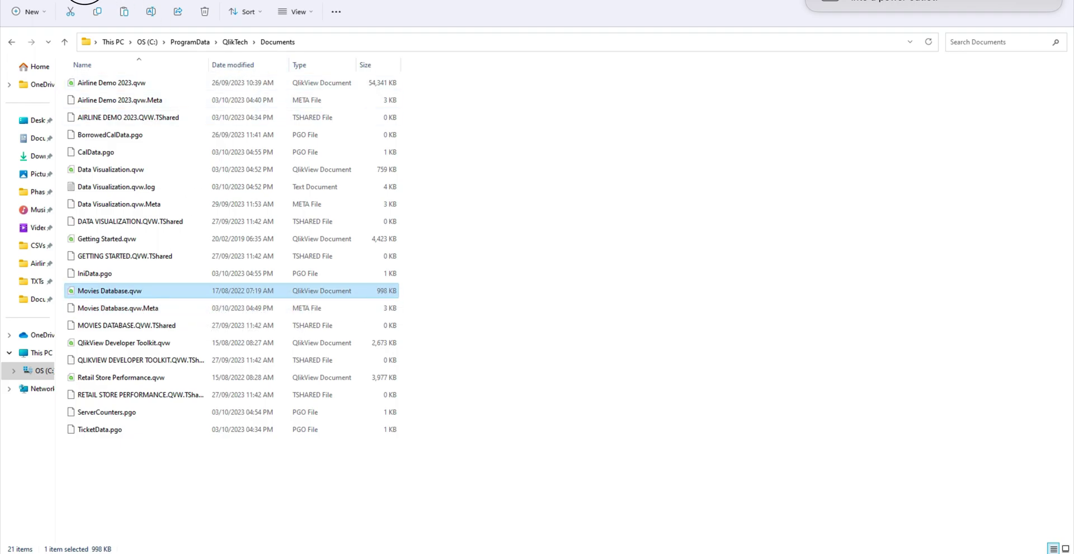
{"action": "left_click", "coordinate": [75, 2]}
{"action": "key", "text": "ctrl+v"}
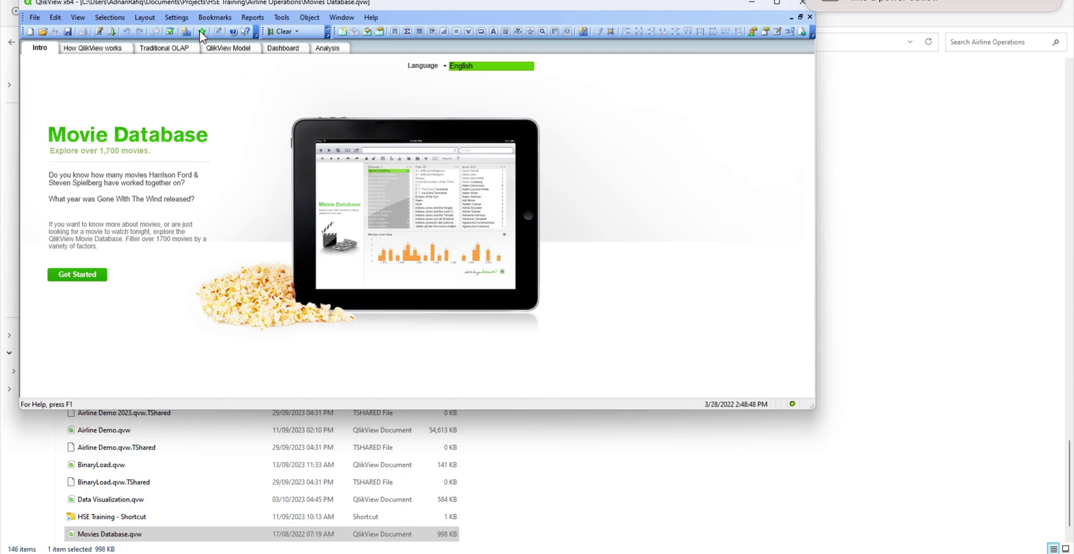
- Enable Generate Logfile in Document Properties, then save with Ctrl+S and close QlikView
{"action": "left_click", "coordinate": [175, 21]}
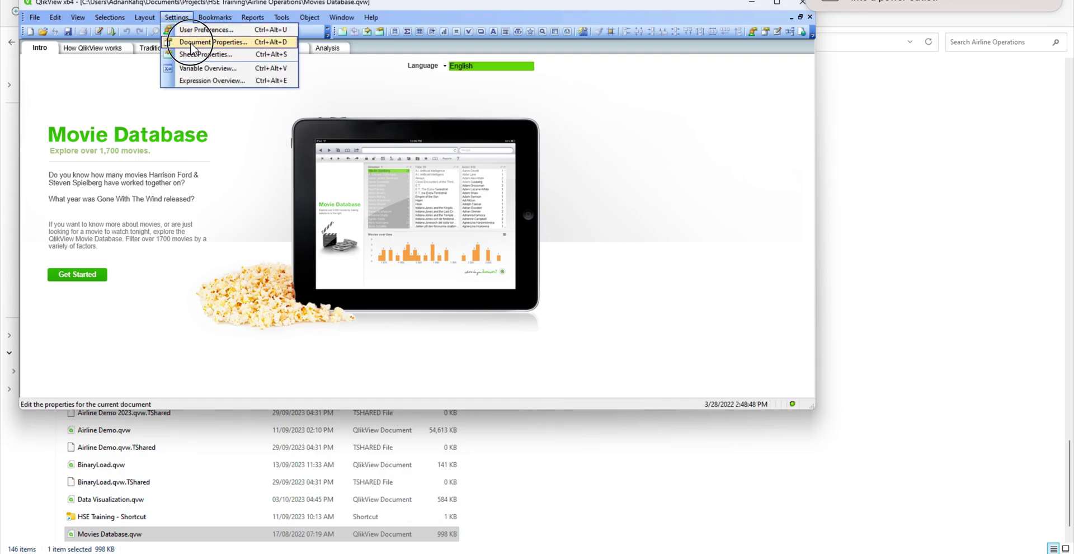
{"action": "left_click", "coordinate": [195, 40]}
{"action": "left_click", "coordinate": [456, 98]}
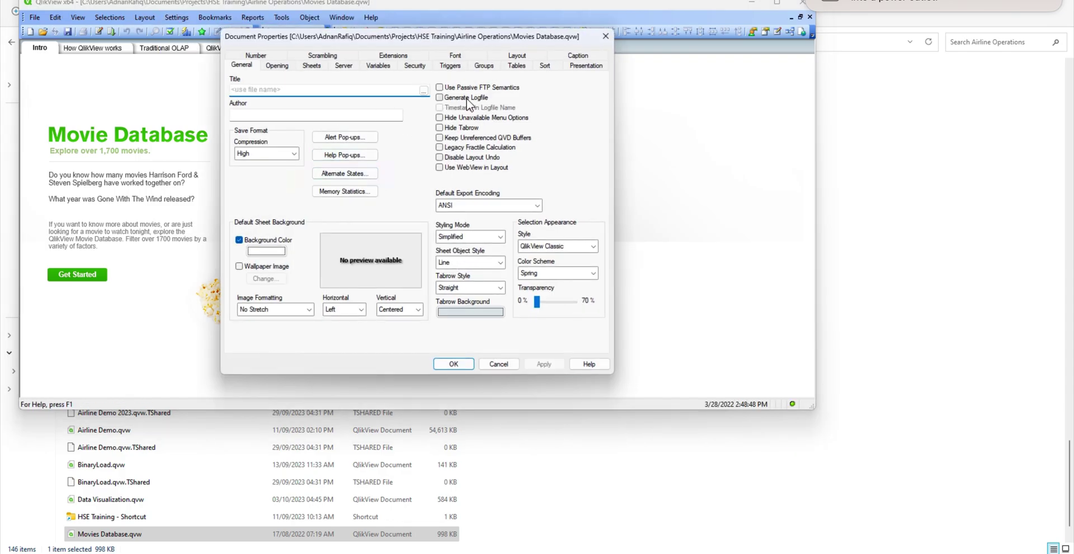
{"action": "left_click", "coordinate": [446, 363]}
{"action": "key", "text": "ctrl+s"}
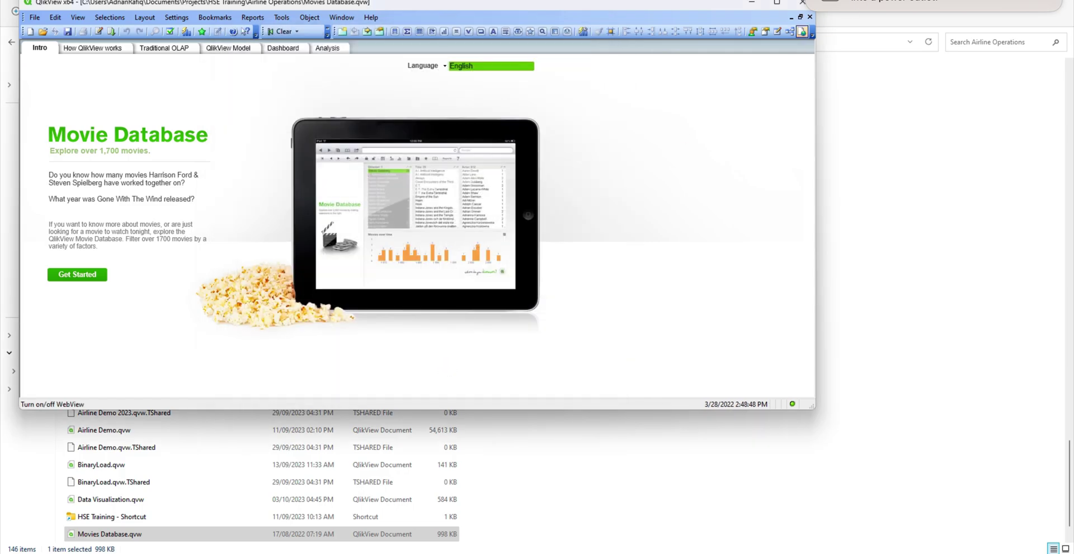
{"action": "left_click", "coordinate": [803, 5]}
- Copy Movies Database.qvw over the original in ProgramData\QlikTech\Documents, replacing it with admin permission
{"action": "left_click", "coordinate": [116, 535]}
{"action": "right_click", "coordinate": [116, 534]}
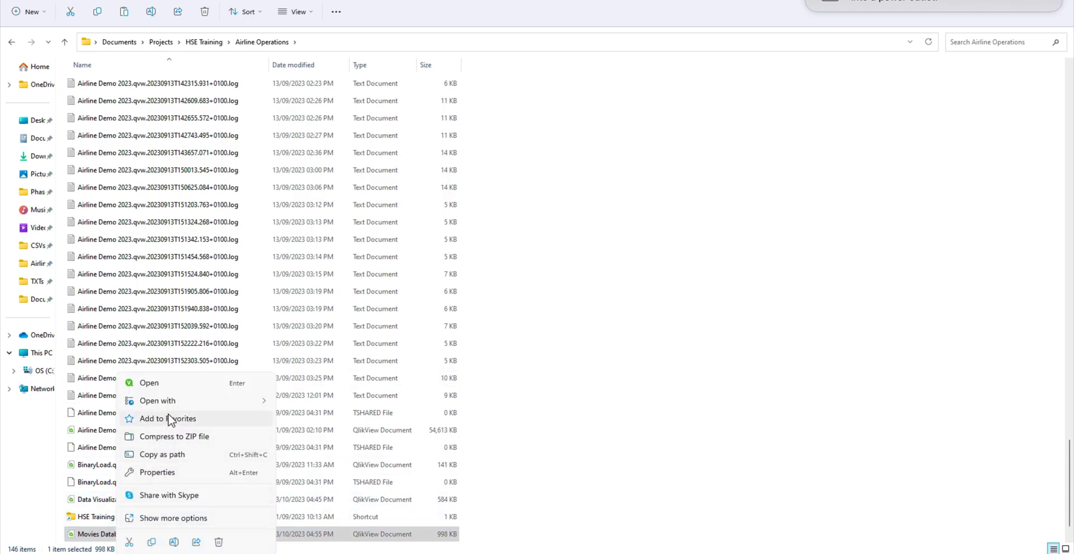
{"action": "left_click", "coordinate": [153, 543]}
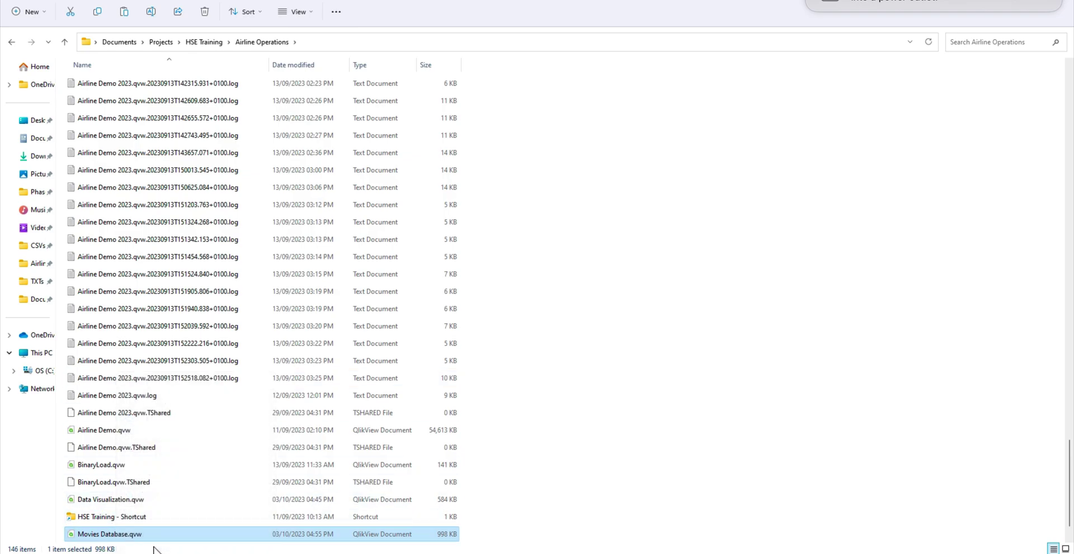
{"action": "key", "text": "alt+Left"}
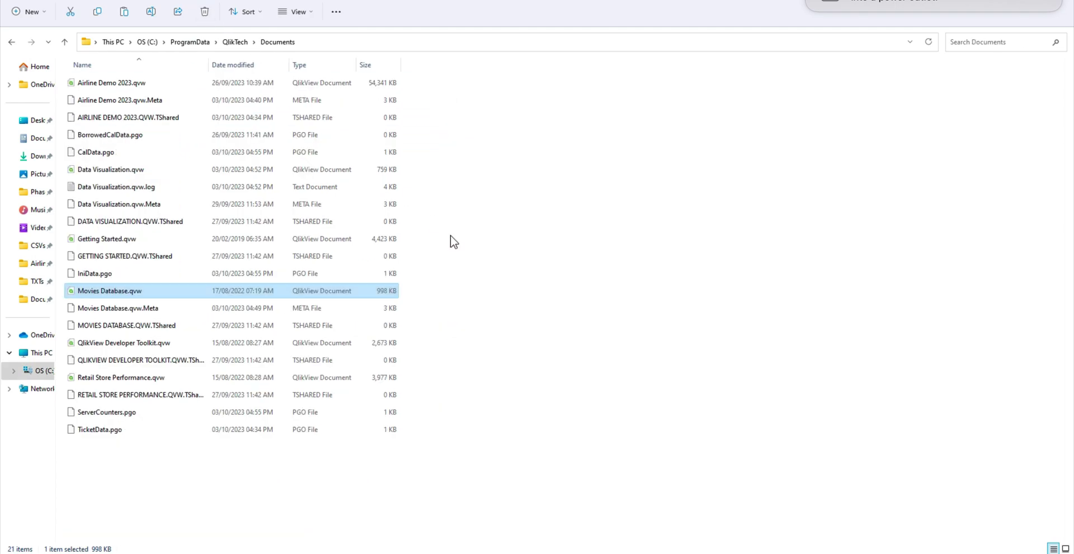
{"action": "key", "text": "ctrl+v"}
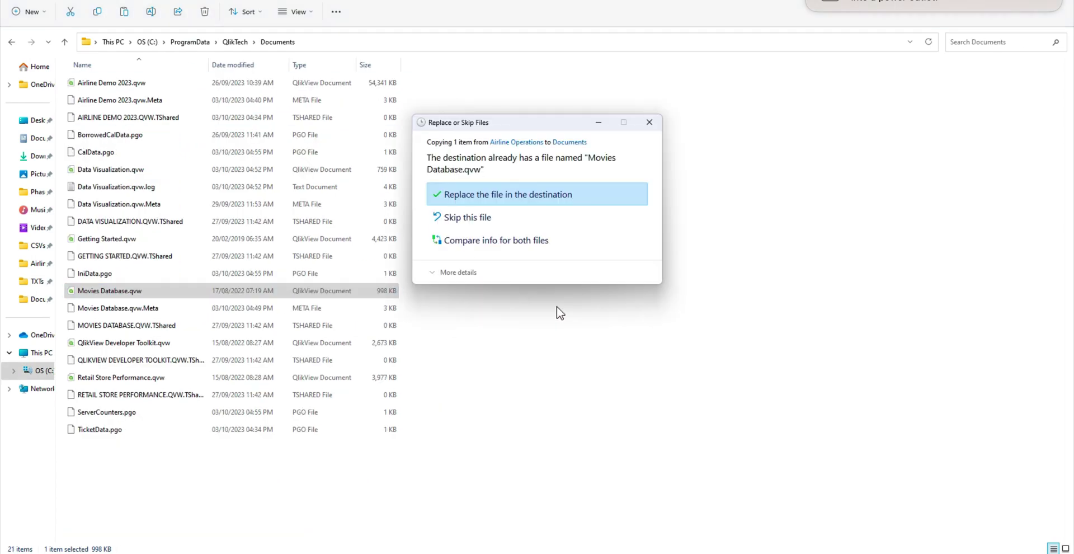
{"action": "left_click", "coordinate": [556, 198]}
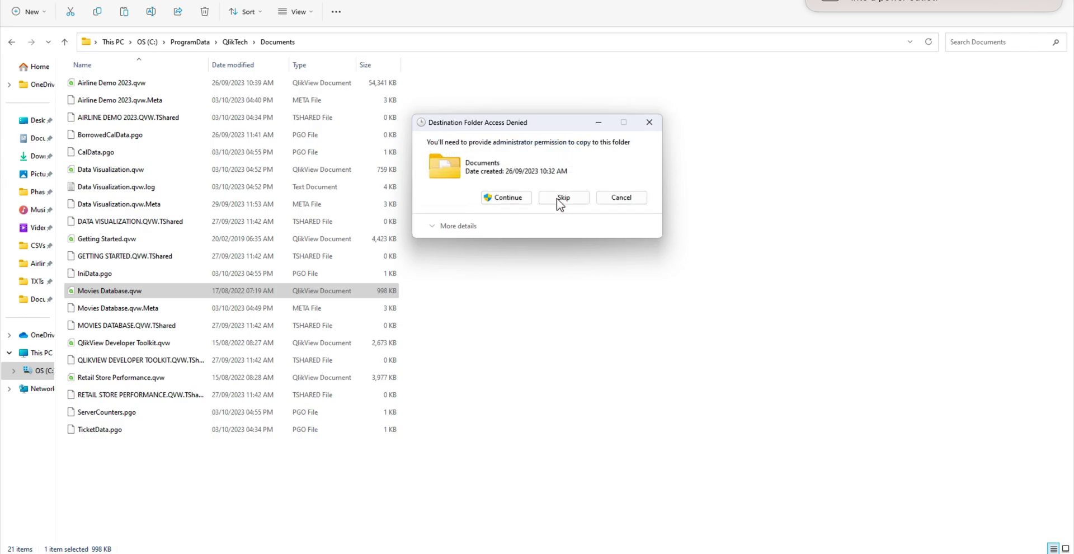
{"action": "left_click", "coordinate": [523, 200]}
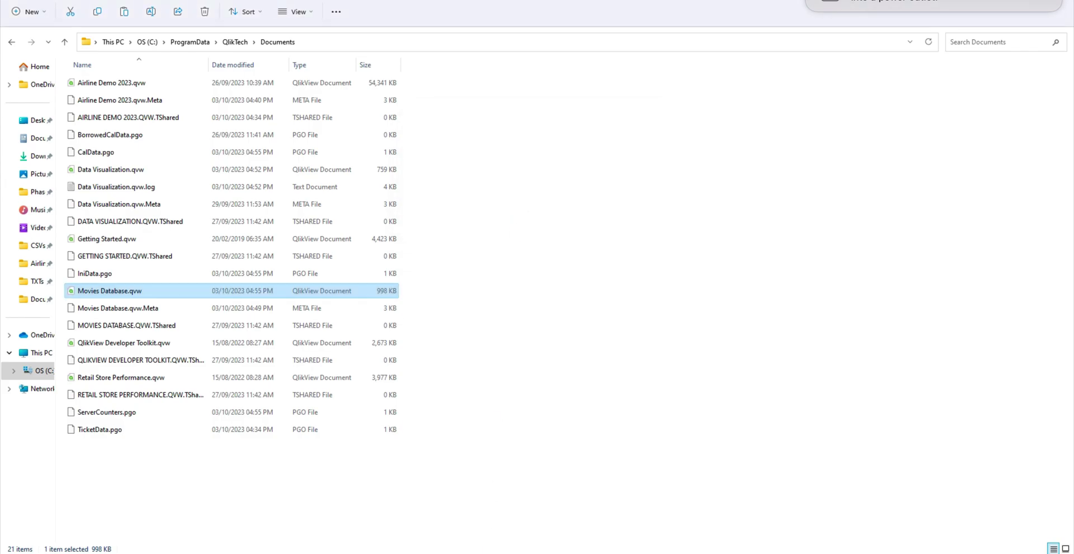
- Rerun the Movies Database reload task in QMC and refresh the task list
{"action": "key", "text": "alt+Tab"}
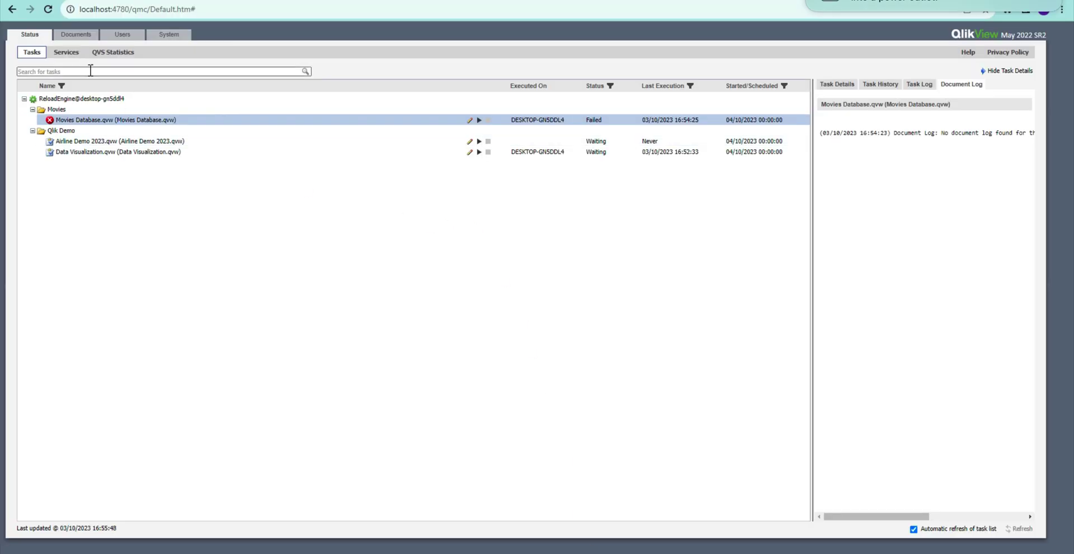
{"action": "left_click", "coordinate": [480, 120]}
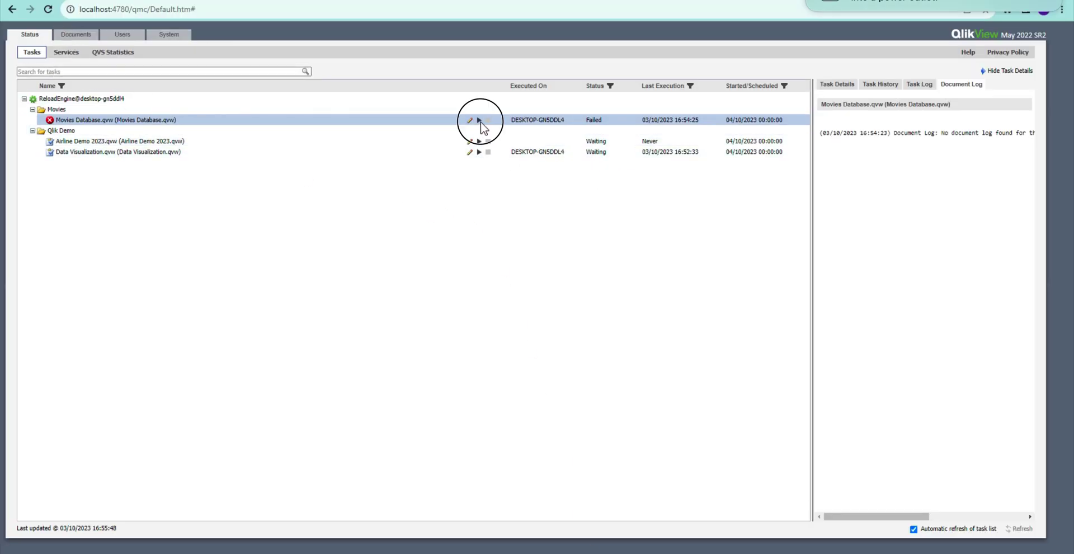
{"action": "left_click", "coordinate": [49, 10]}
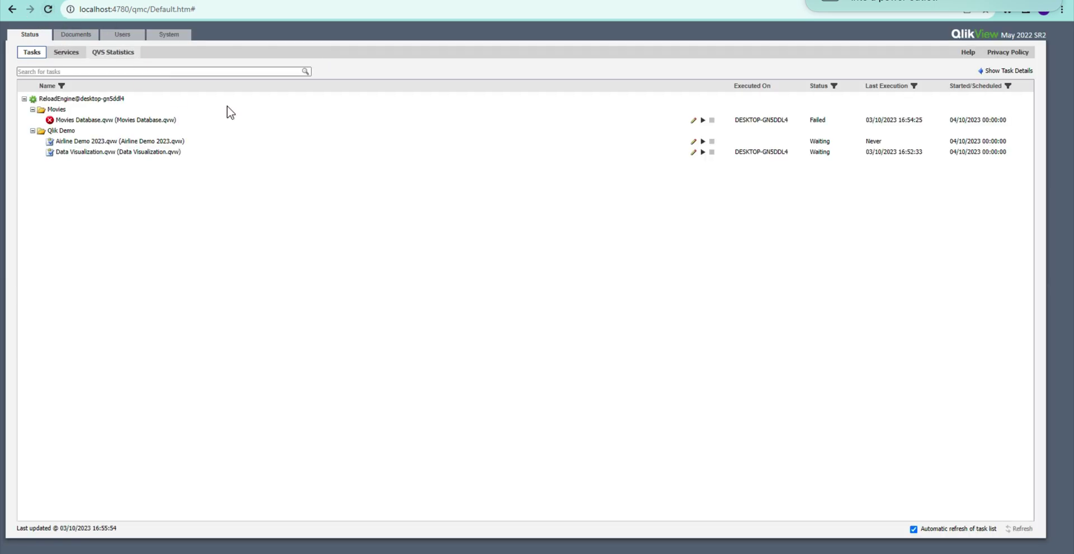
- Reload the page and reselect Movies Database.qvw until its new 16:55:57 failed run shows
{"action": "left_click", "coordinate": [1001, 71]}
{"action": "left_click", "coordinate": [683, 120]}
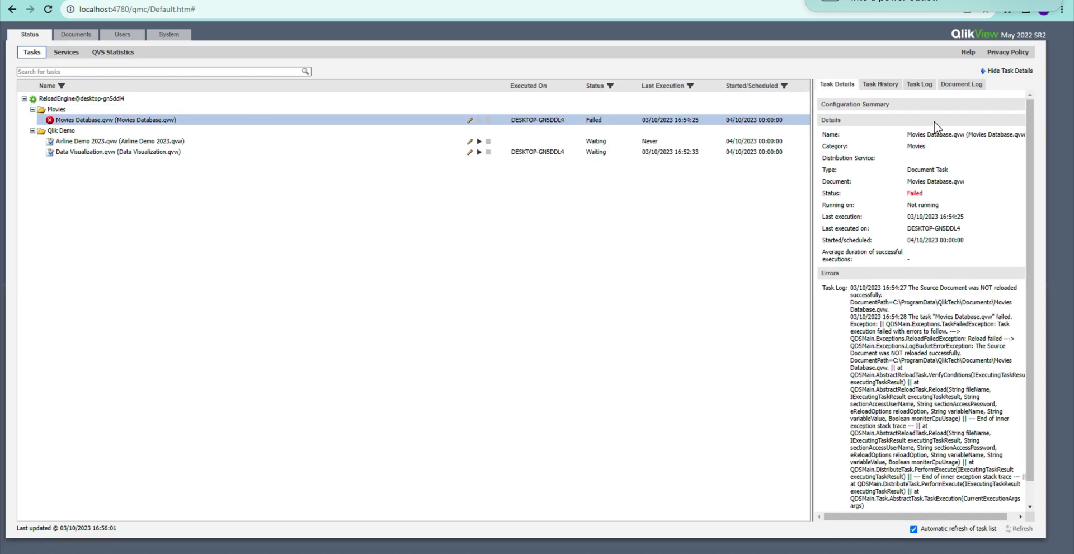
{"action": "left_click", "coordinate": [962, 85]}
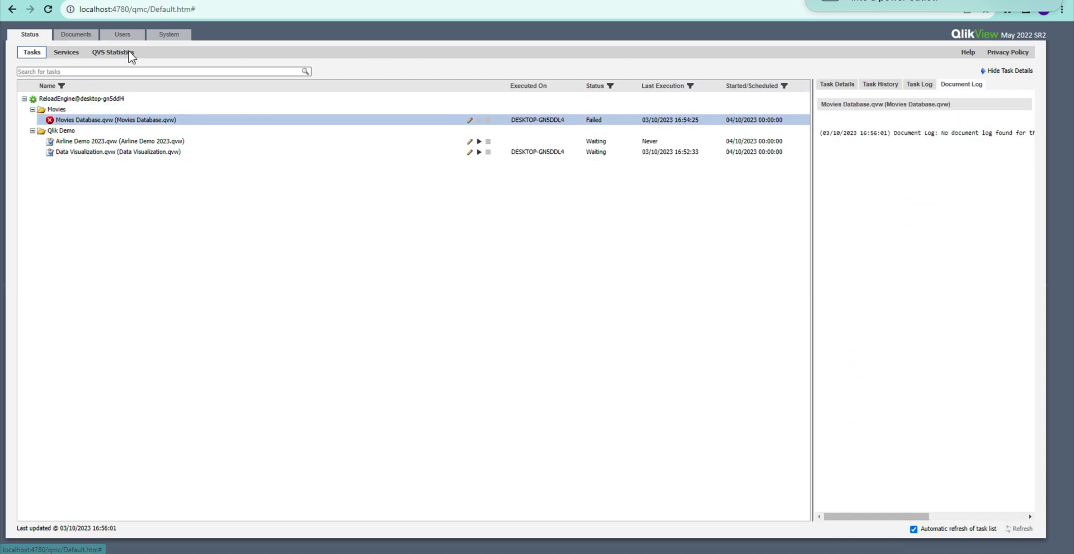
{"action": "left_click", "coordinate": [48, 10]}
{"action": "left_click", "coordinate": [48, 10]}
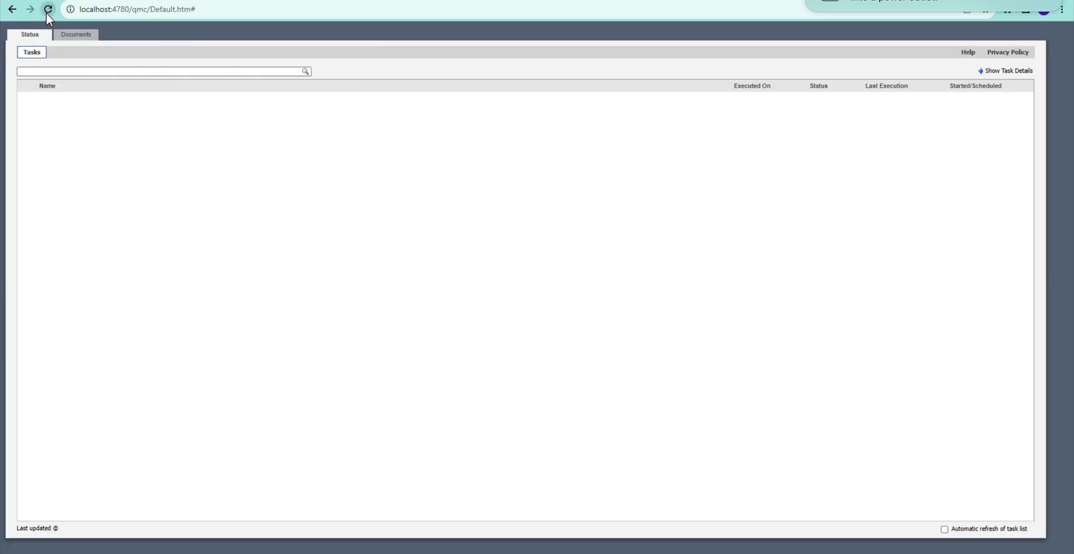
{"action": "left_click", "coordinate": [204, 124]}
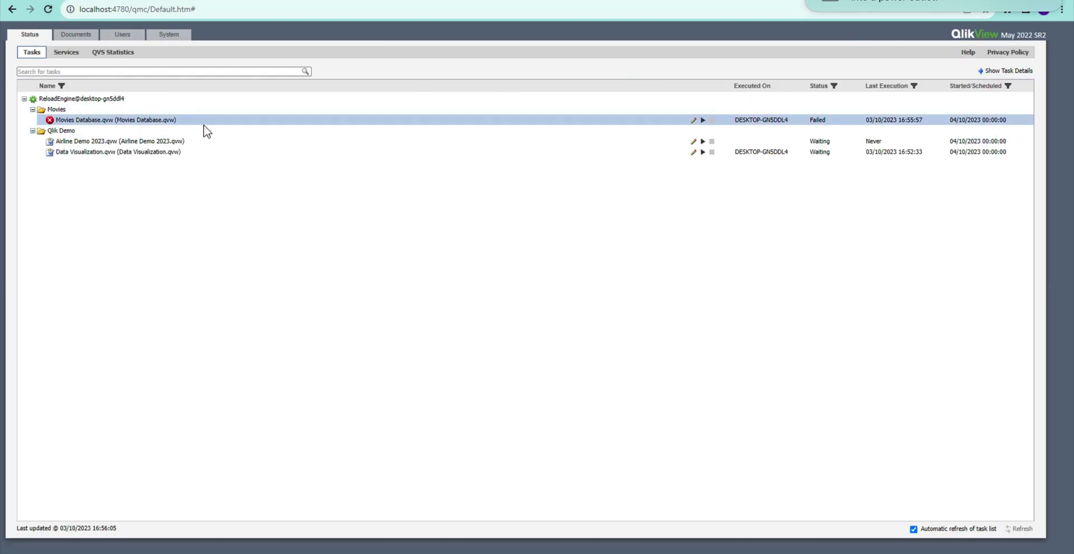
- View the Document Log to its end, showing the Films Database.xls open error and Execution Failed
{"action": "left_click", "coordinate": [998, 71]}
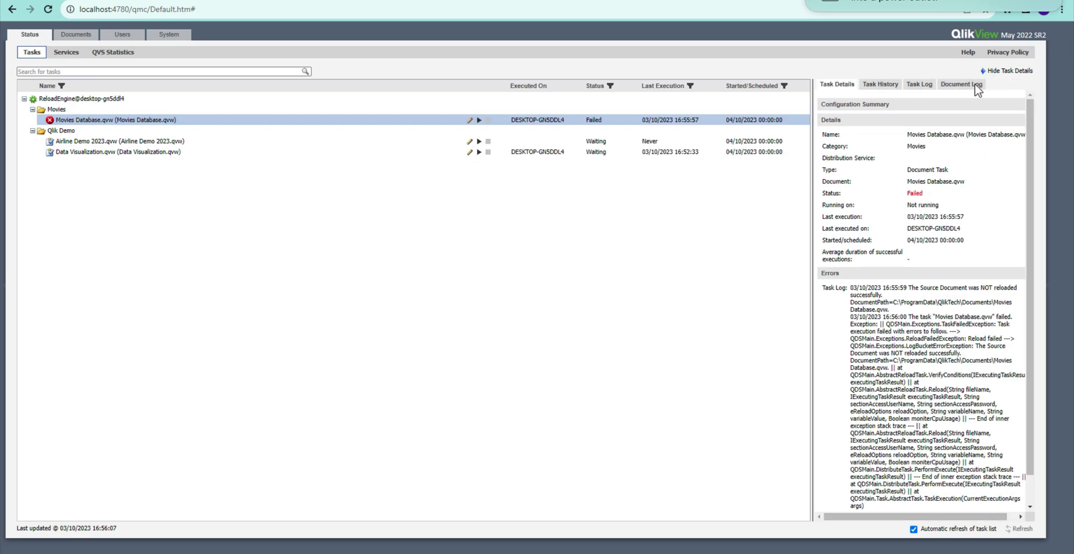
{"action": "left_click", "coordinate": [951, 92]}
{"action": "scroll", "coordinate": [958, 301], "scroll_direction": "down", "scroll_amount": 10}
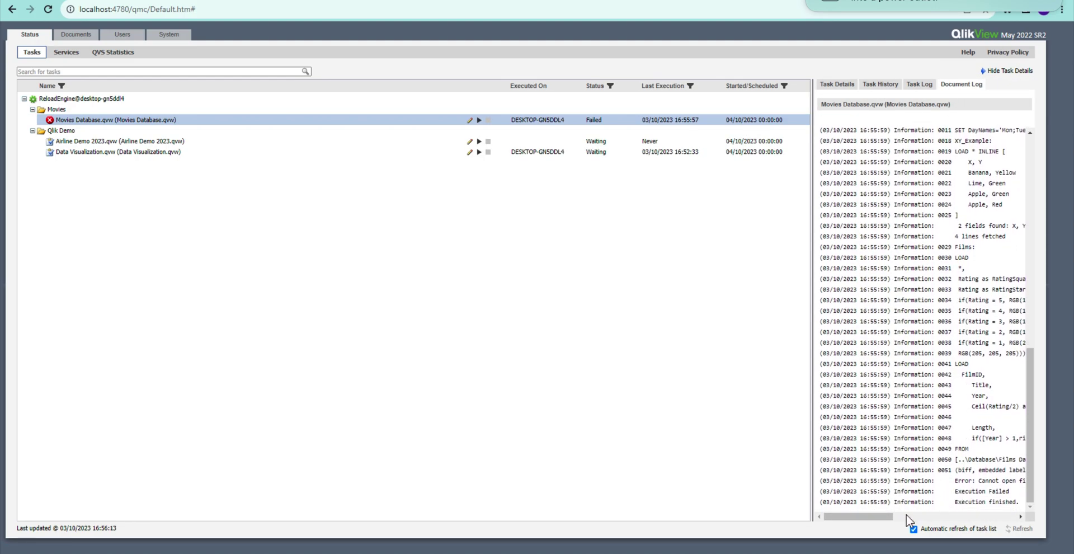
{"action": "left_click_drag", "start_coordinate": [867, 513], "coordinate": [801, 513]}
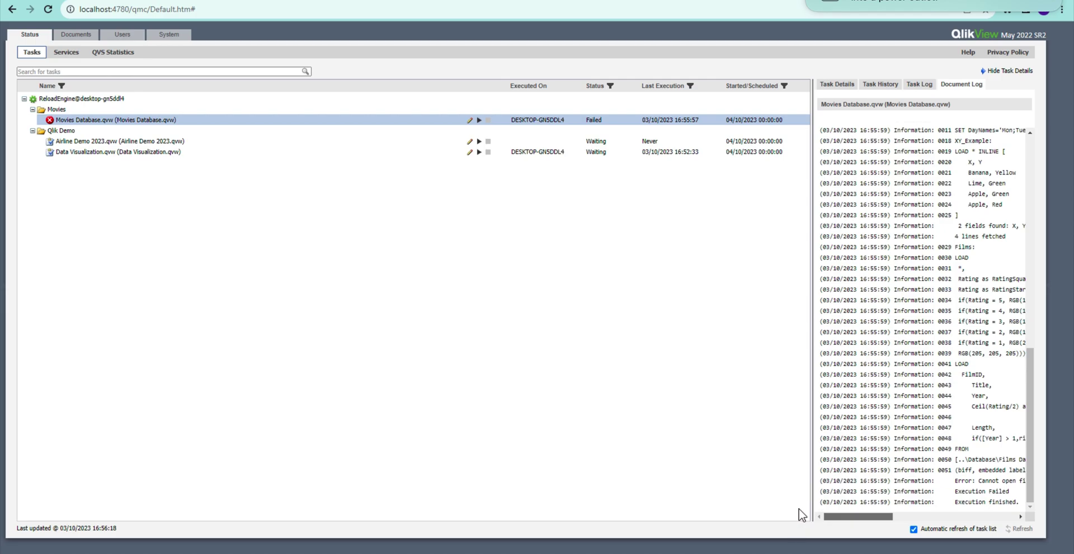